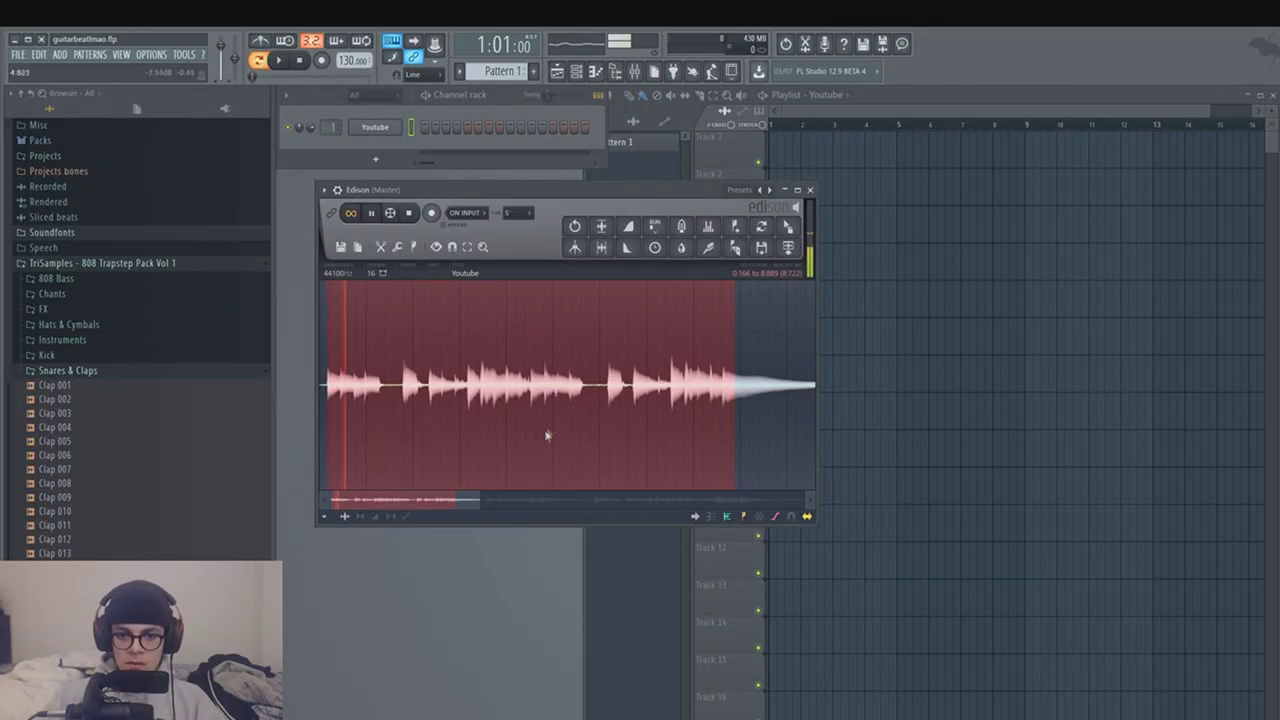
Step: Drop the selected guitar audio onto Track 1 as clip Youtube #2, preview it, and close Edison
drag(788, 246, 771, 157)
key(space)
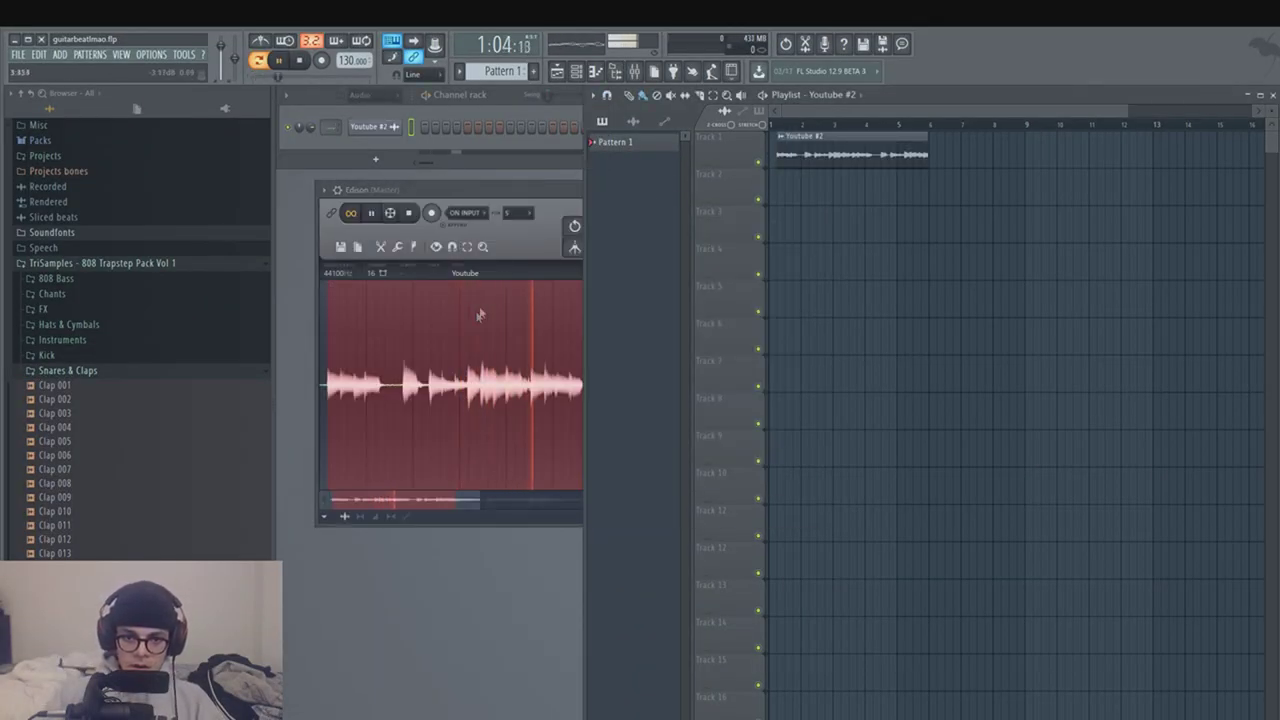
click(547, 246)
key(space)
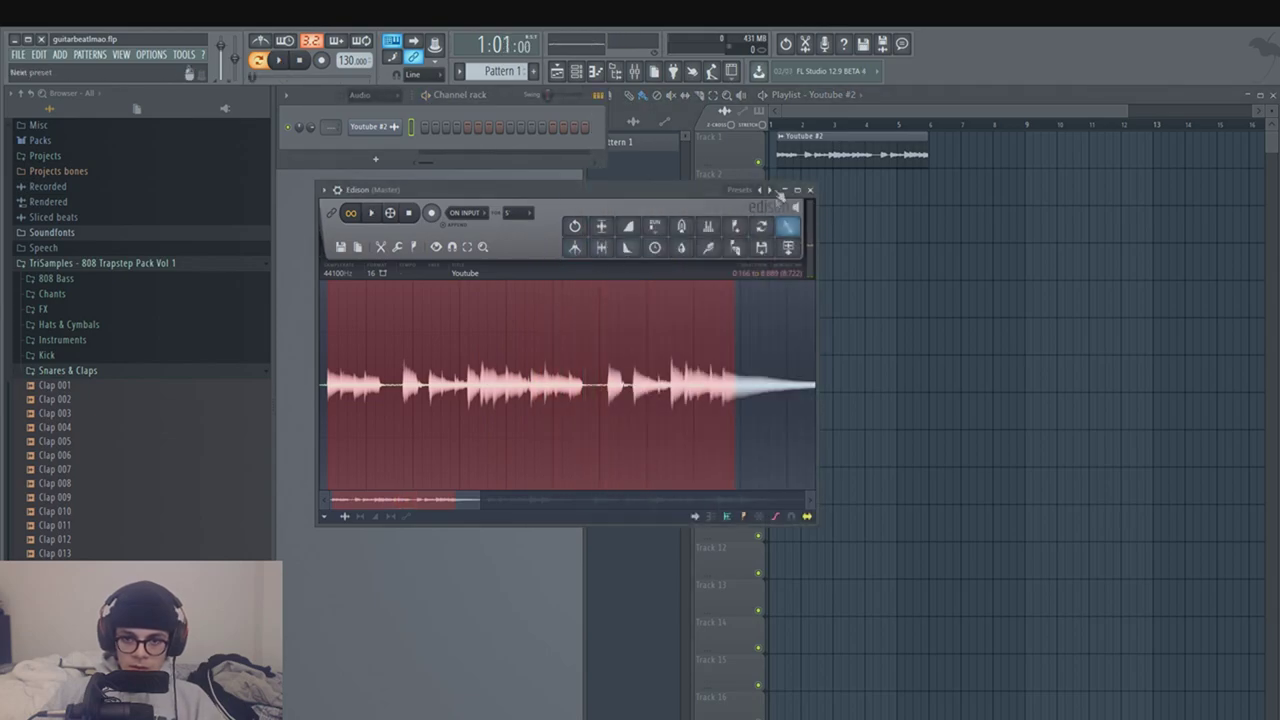
click(782, 190)
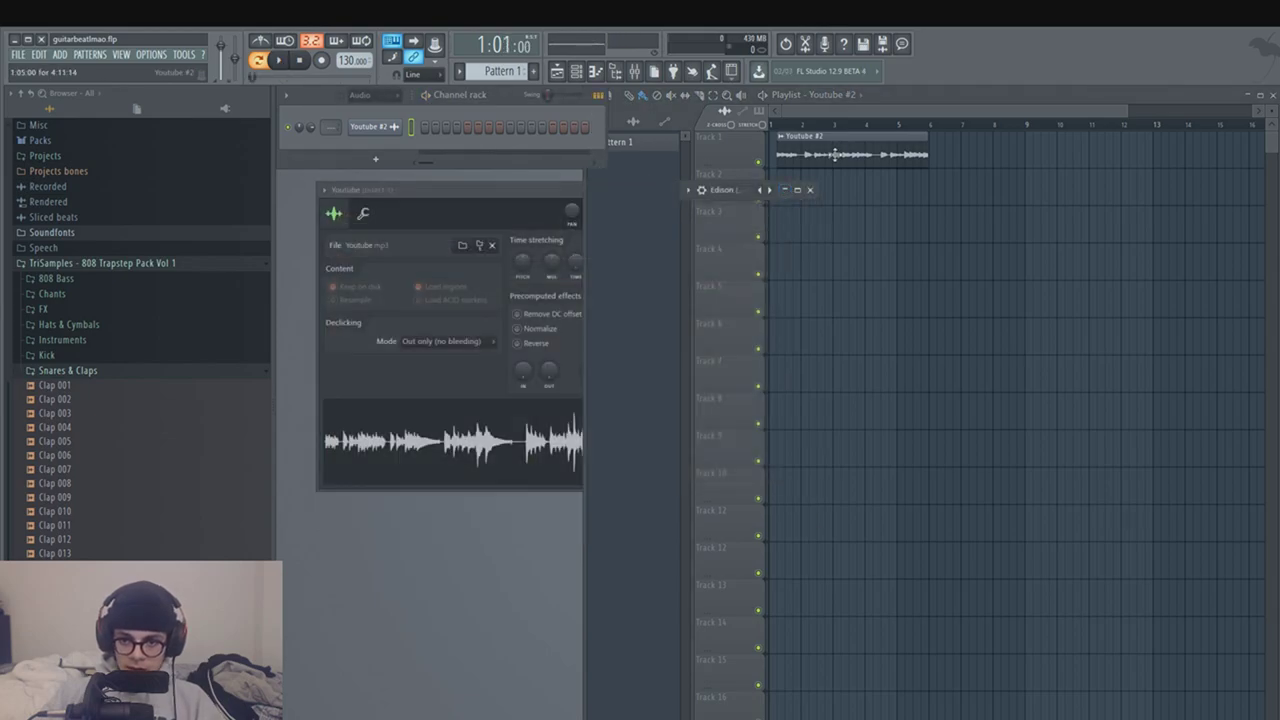
Step: Close the extra sample settings window and play the song to check the stretched guitar at 145
click(539, 200)
click(686, 190)
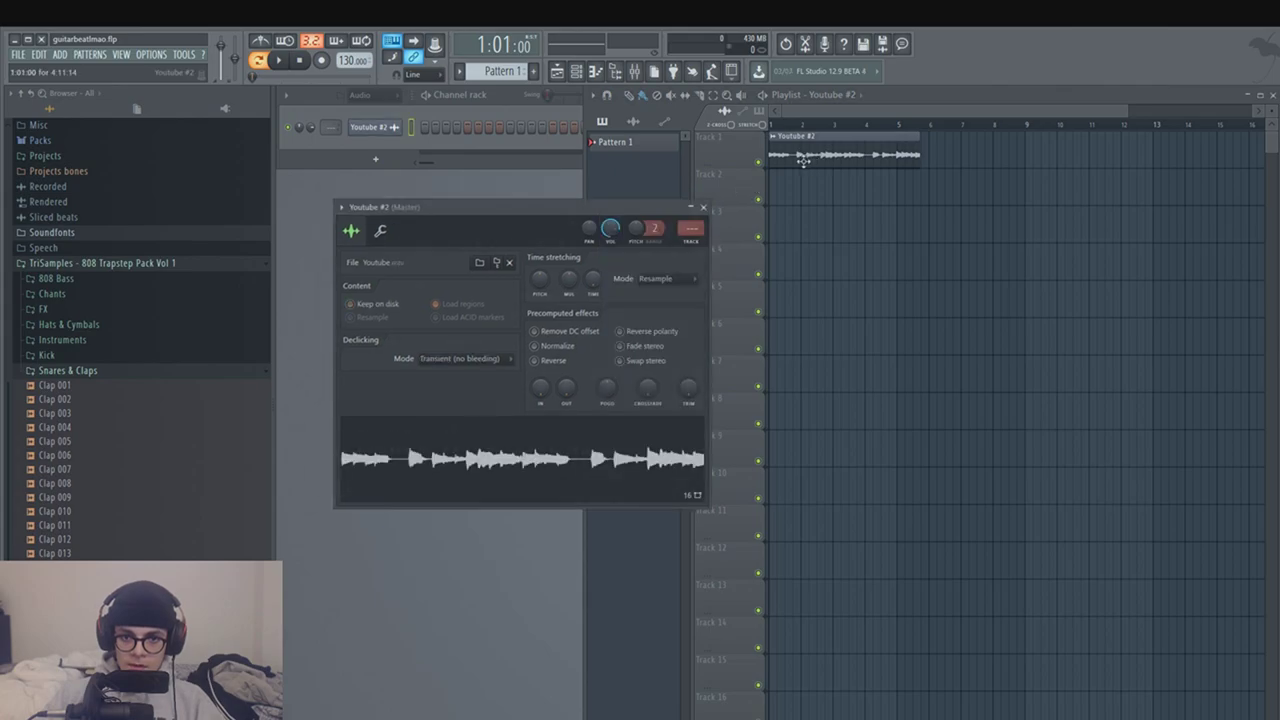
scroll(690, 230, up, 1)
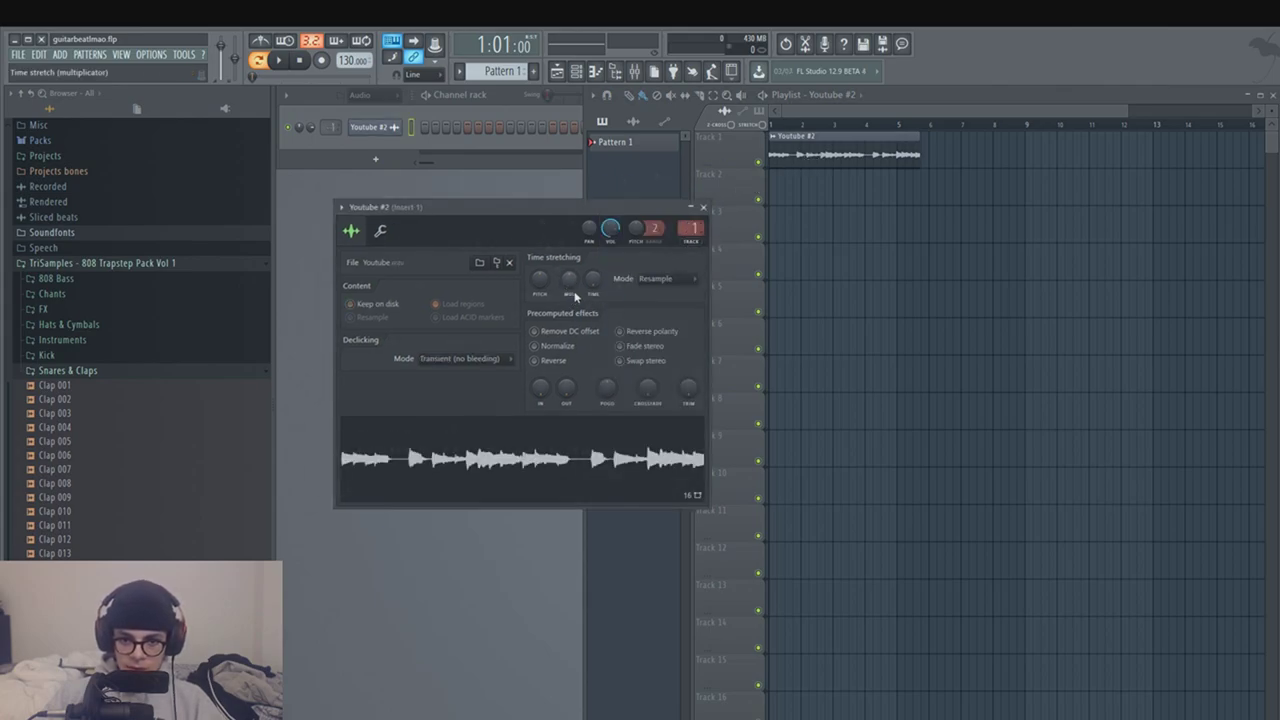
scroll(660, 278, down, 1)
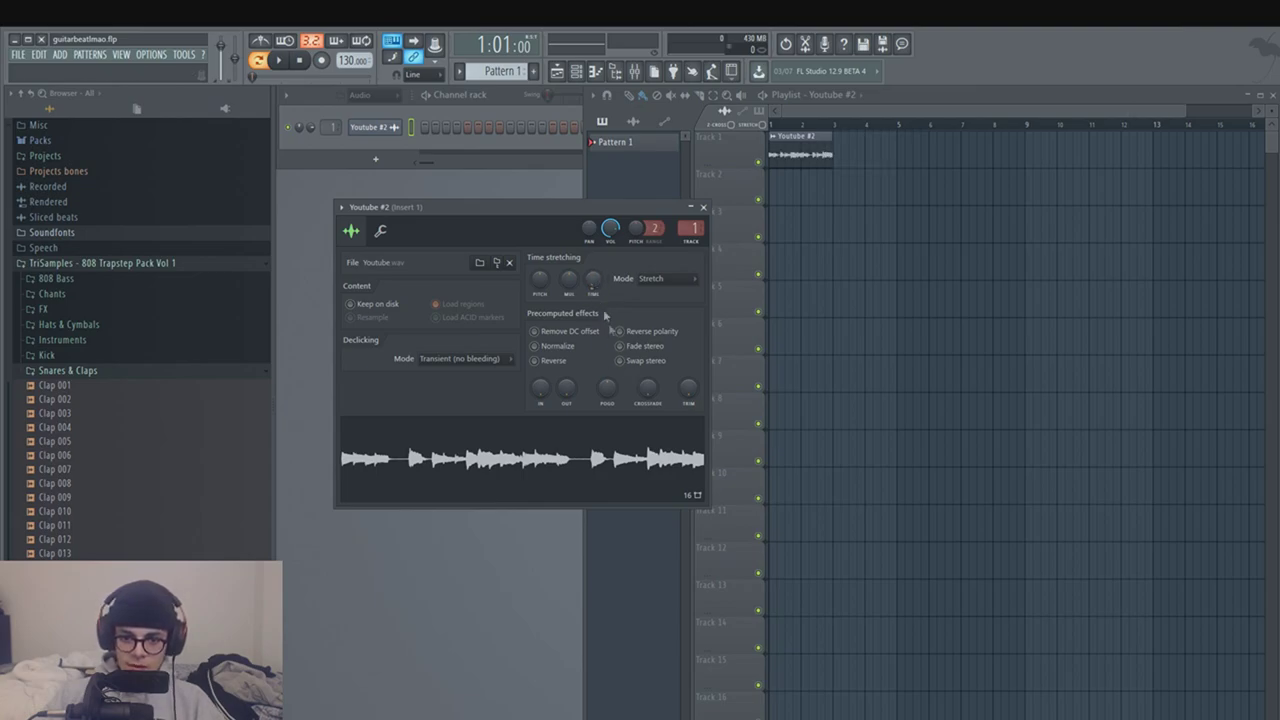
key(space)
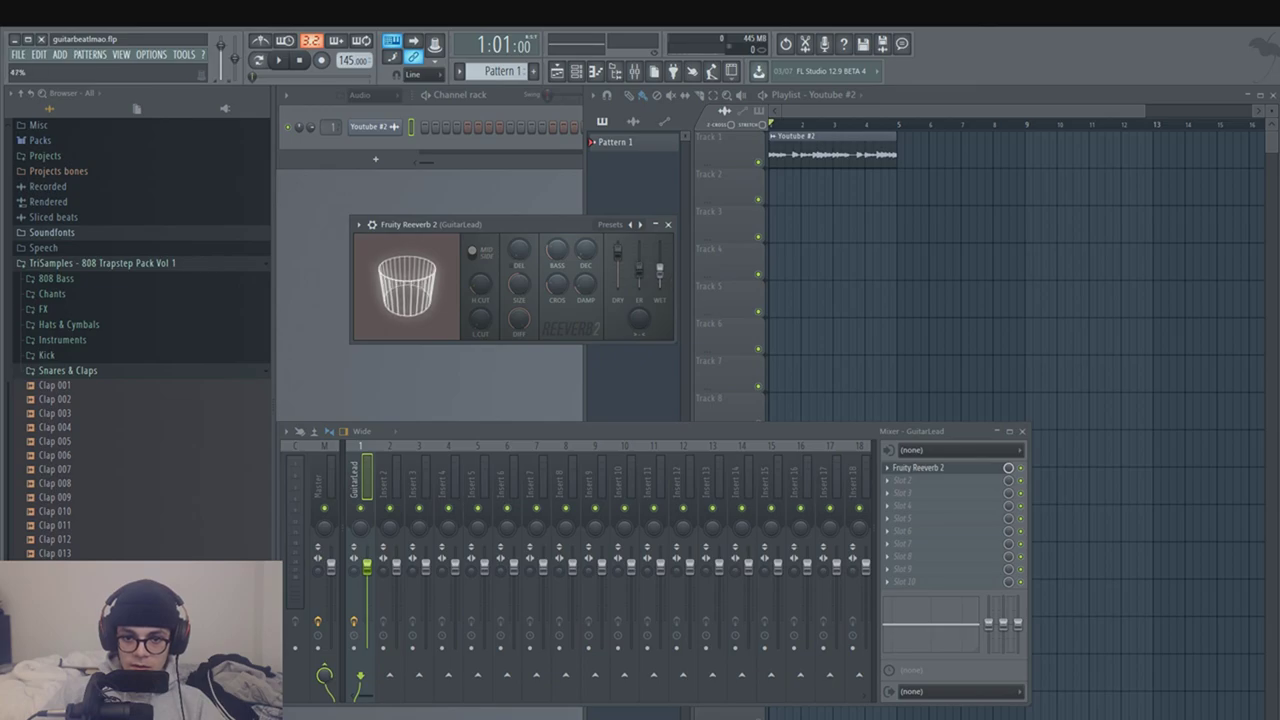
Step: Set the Fruity Reeverb 2 wet level to 35% during playback, then close the plugin
key(space)
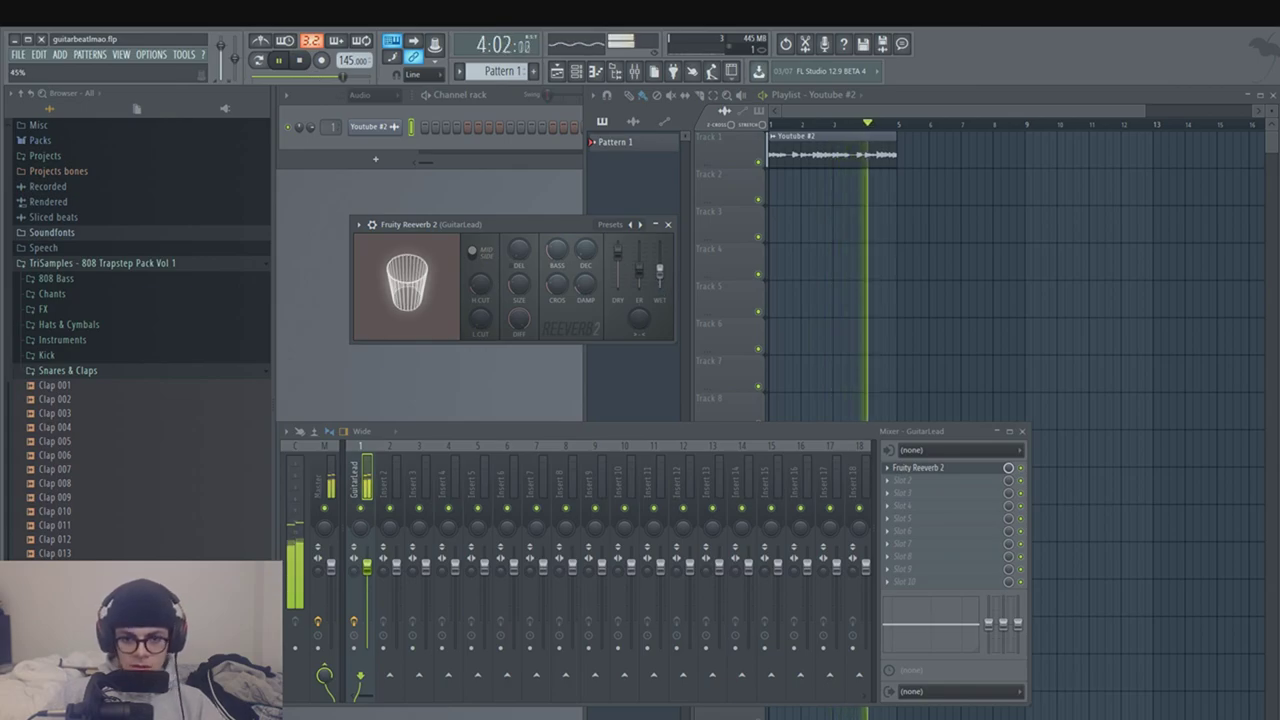
drag(660, 285, 660, 290)
click(668, 224)
key(space)
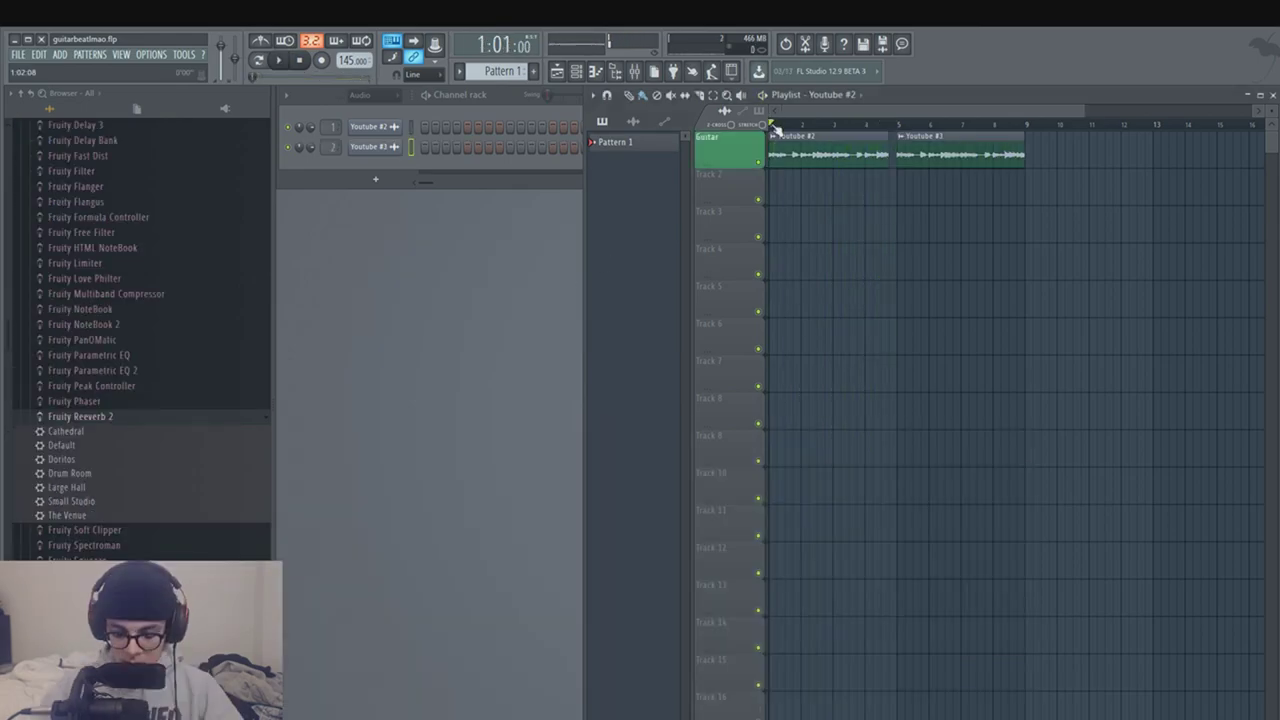
Step: Play the arrangement, copy the Youtube #3 clip to bar 9, and set the song position to bar 5
key(space)
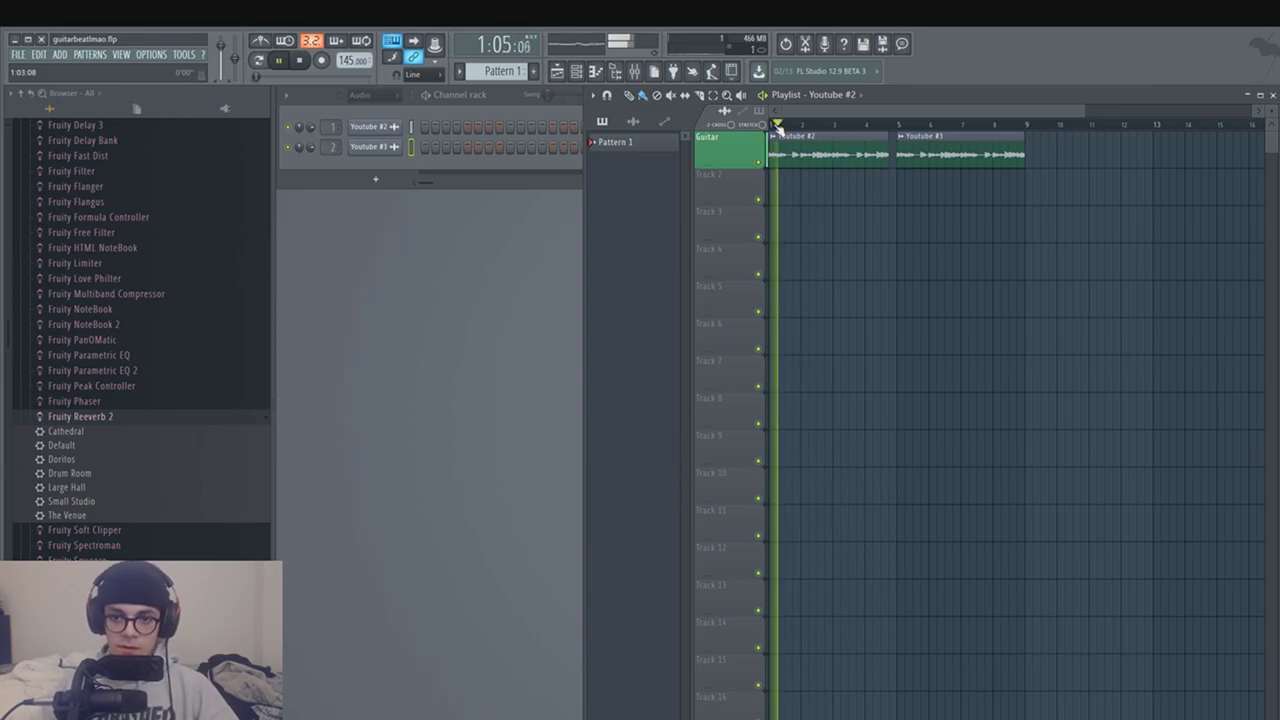
key(space)
key(space)
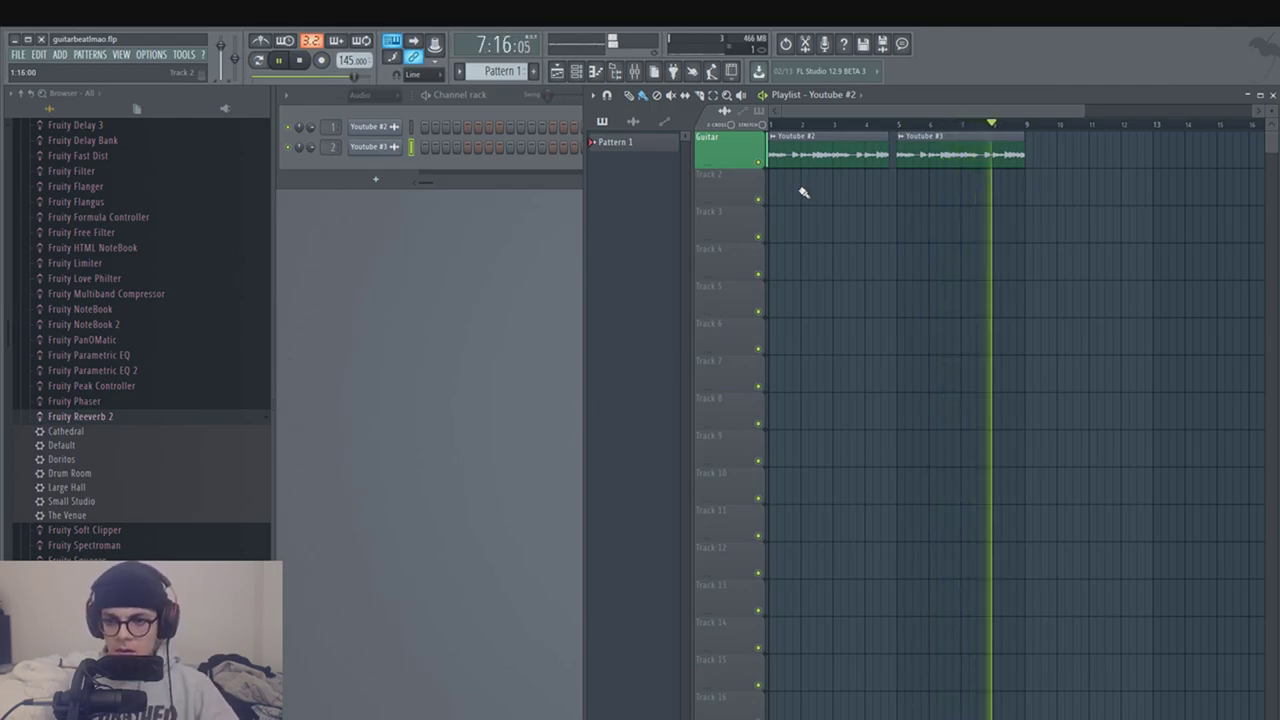
key(space)
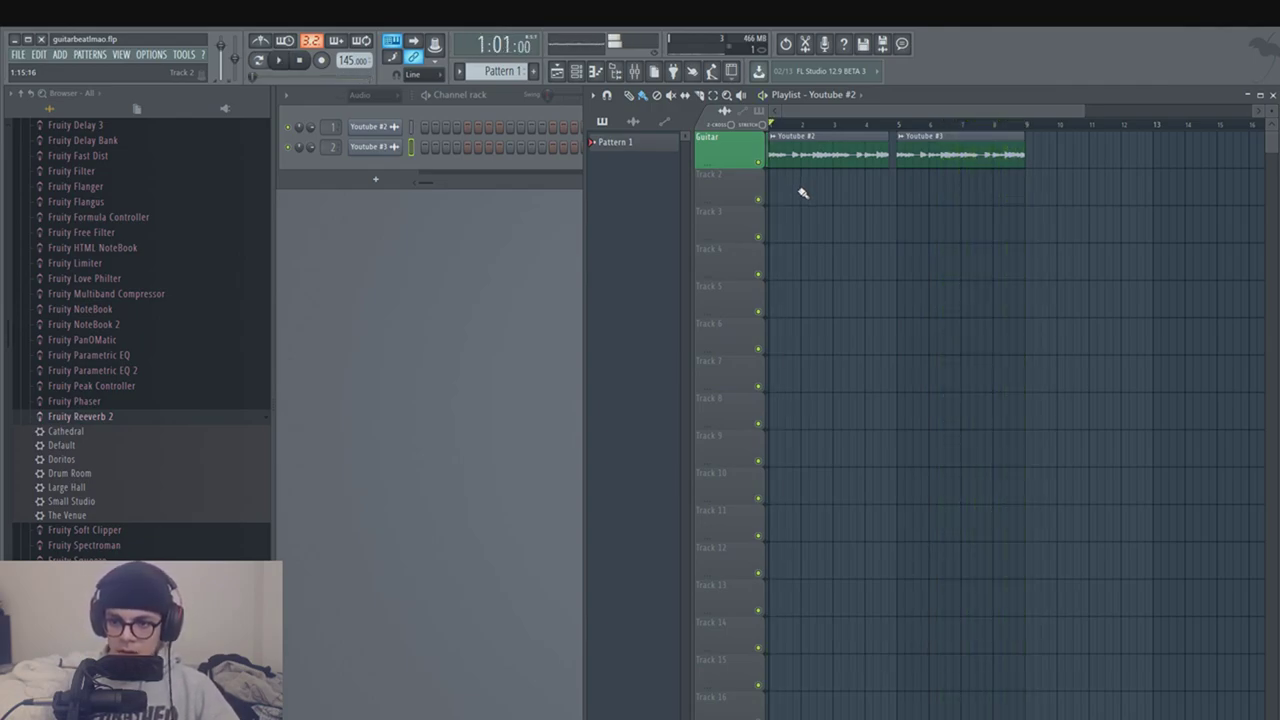
drag(929, 139, 1057, 150)
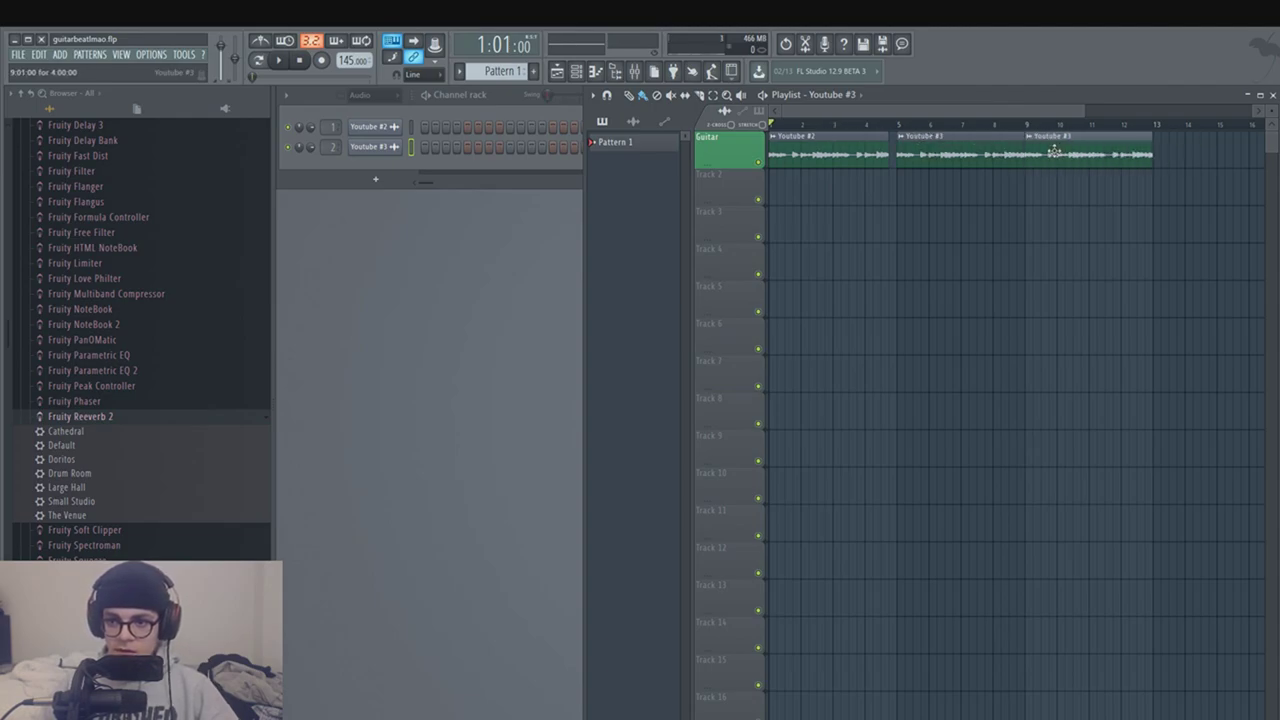
click(900, 126)
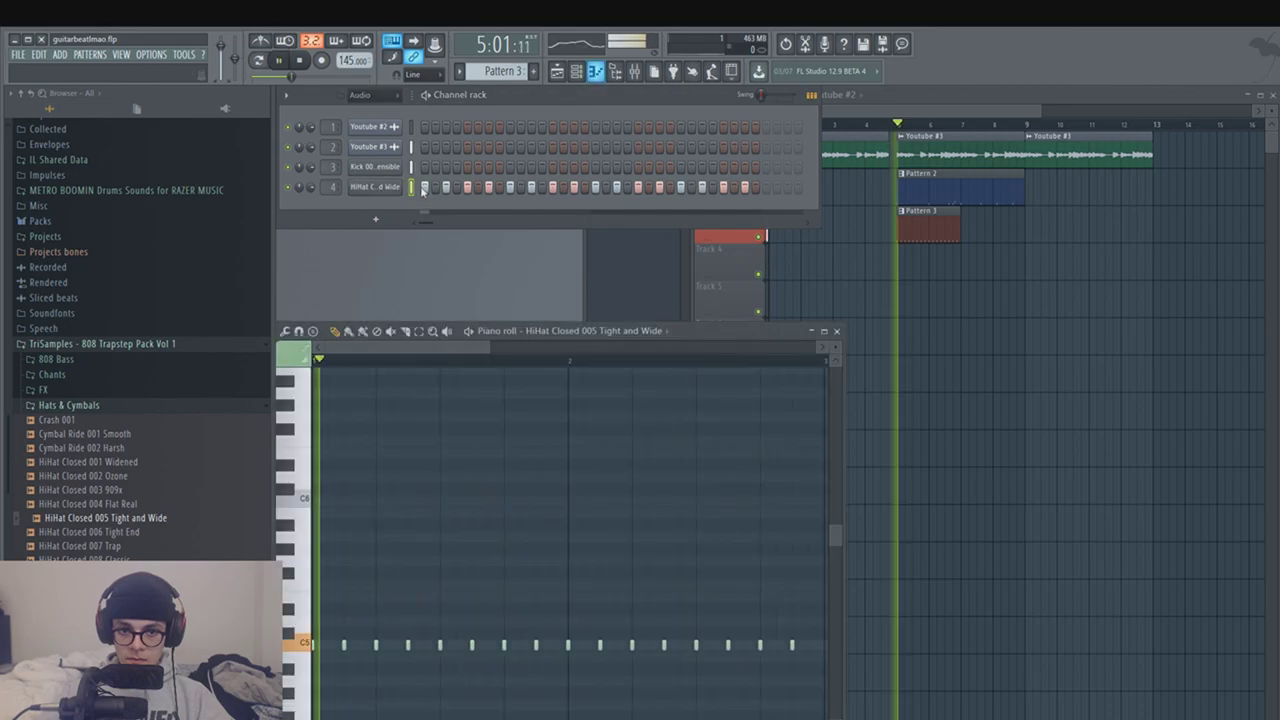
Step: Stop and restart playback to hear the Pattern 3 hi-hats with rolls on the HiHats track
scroll(414, 477, down, 5)
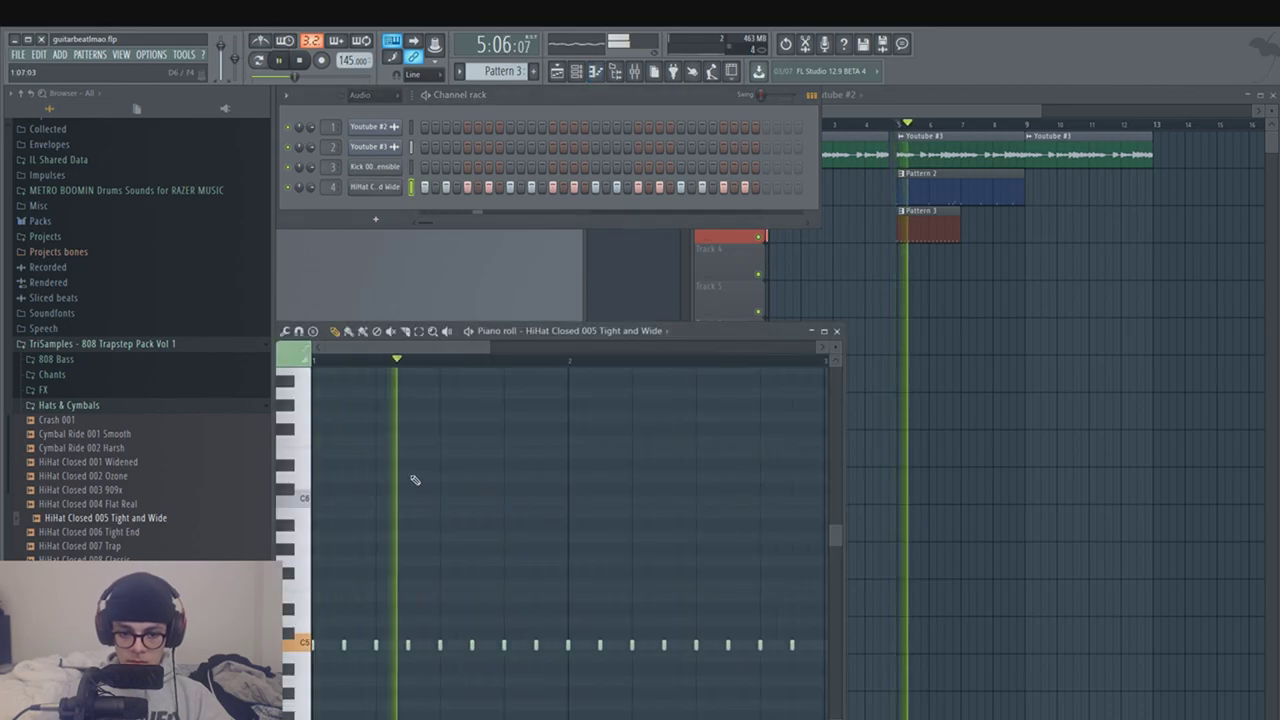
key(space)
key(space)
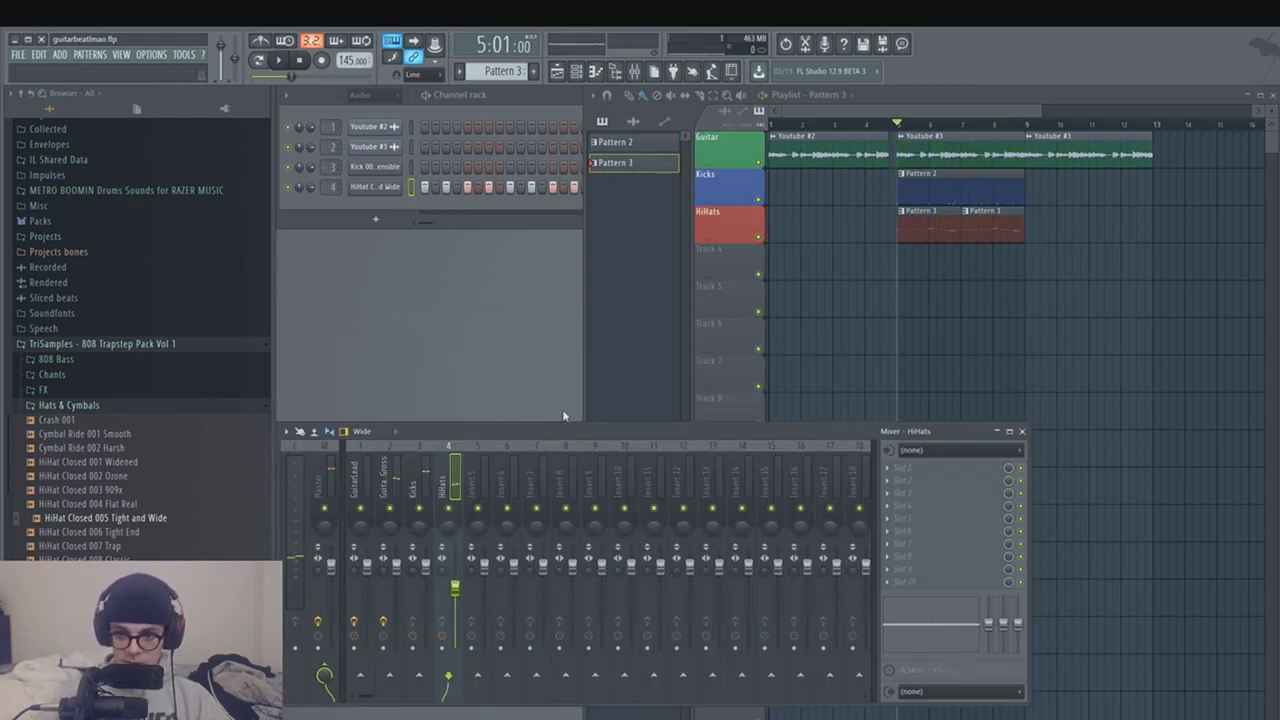
key(space)
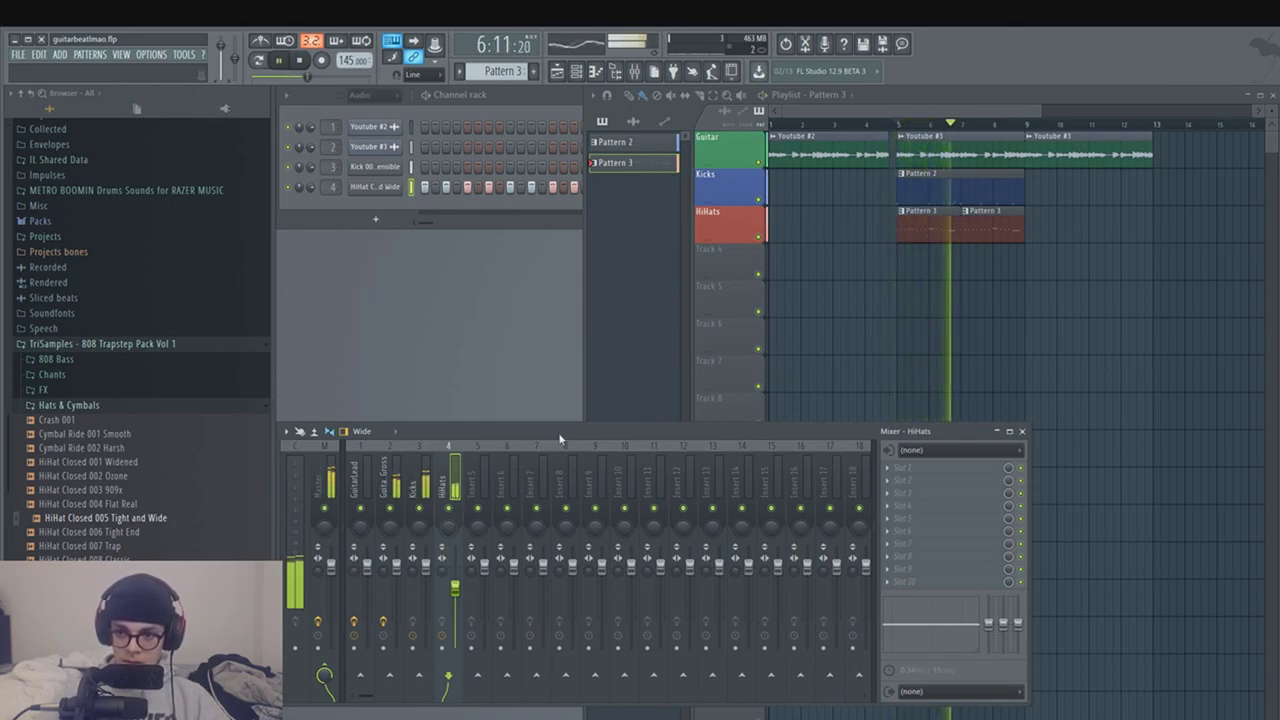
Step: Rename mixer insert 5 to 'Clap' and play back to hear the clap pattern
key(space)
click(475, 475)
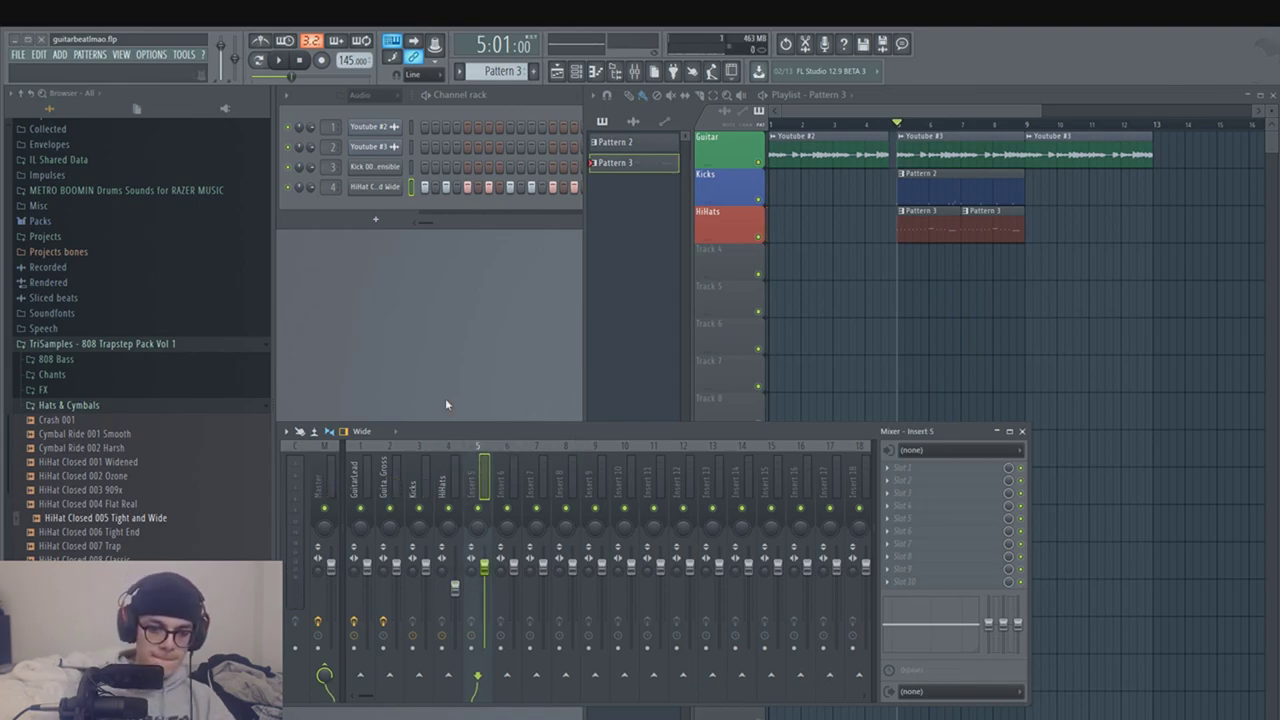
key(F2)
text(Clap)
key(Return)
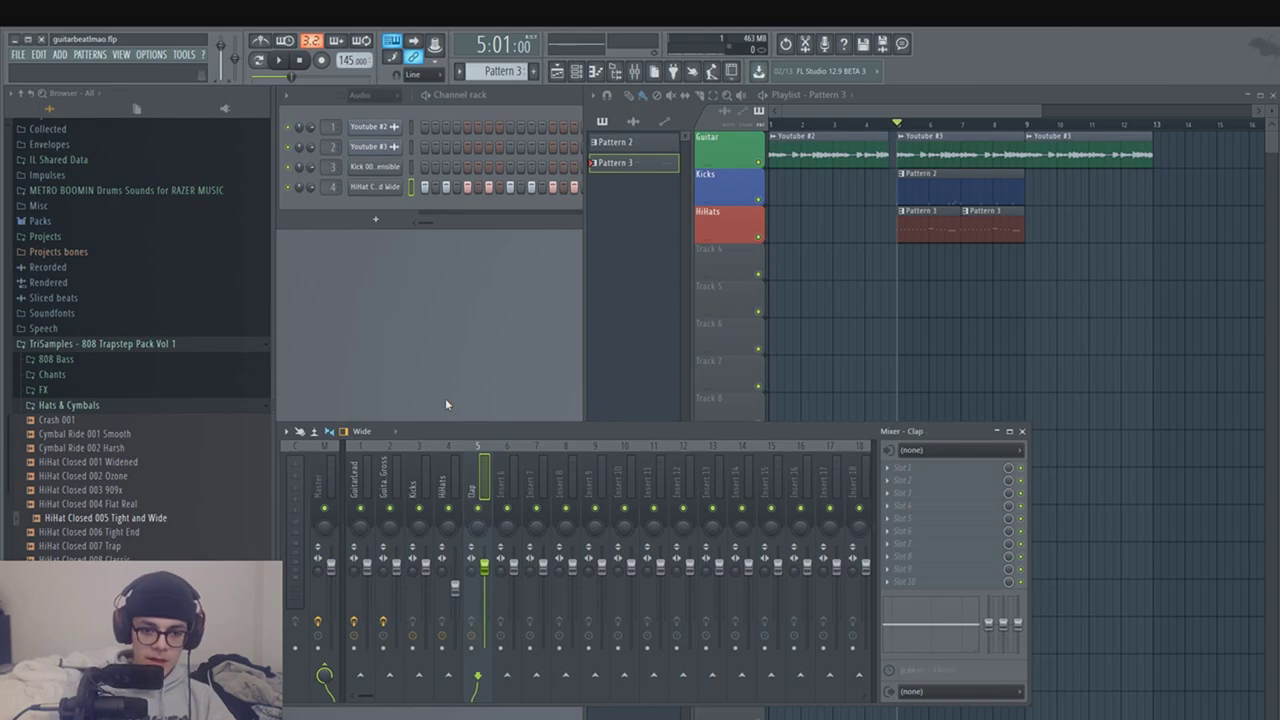
key(space)
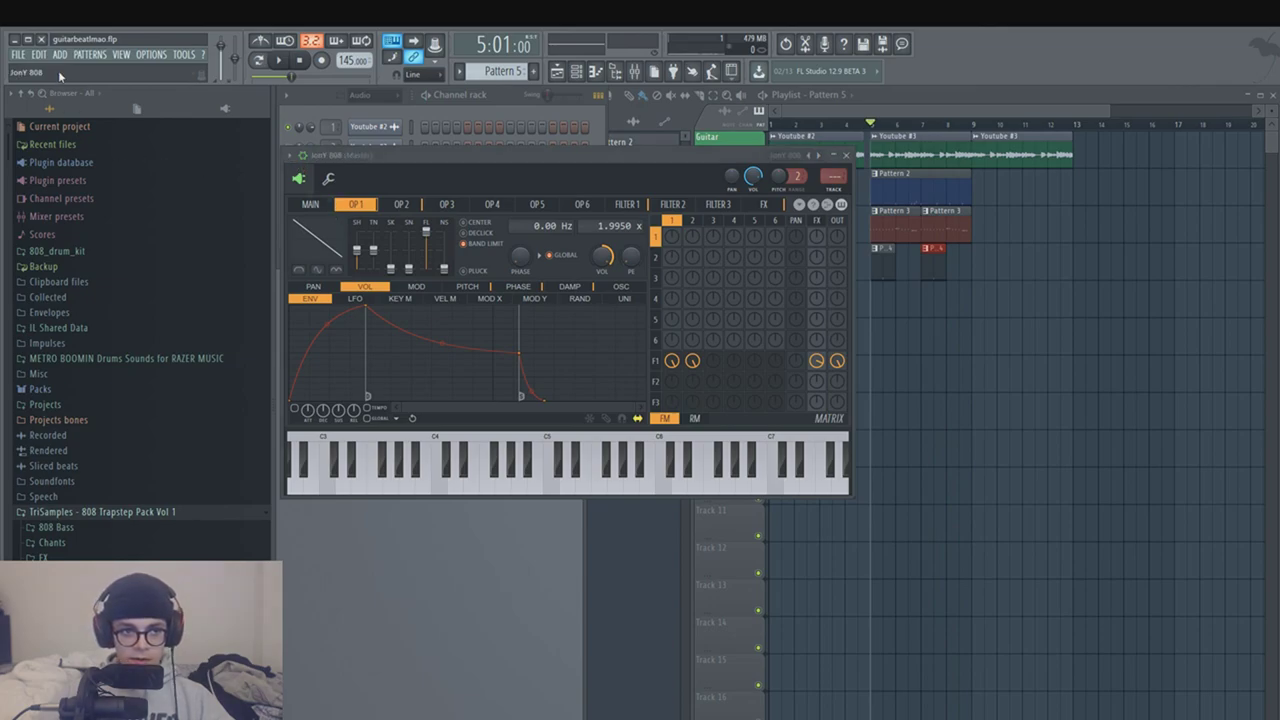
Step: Close the JonY 808 Sytrus window and reposition the 808 piano roll window
scroll(832, 174, up, 15)
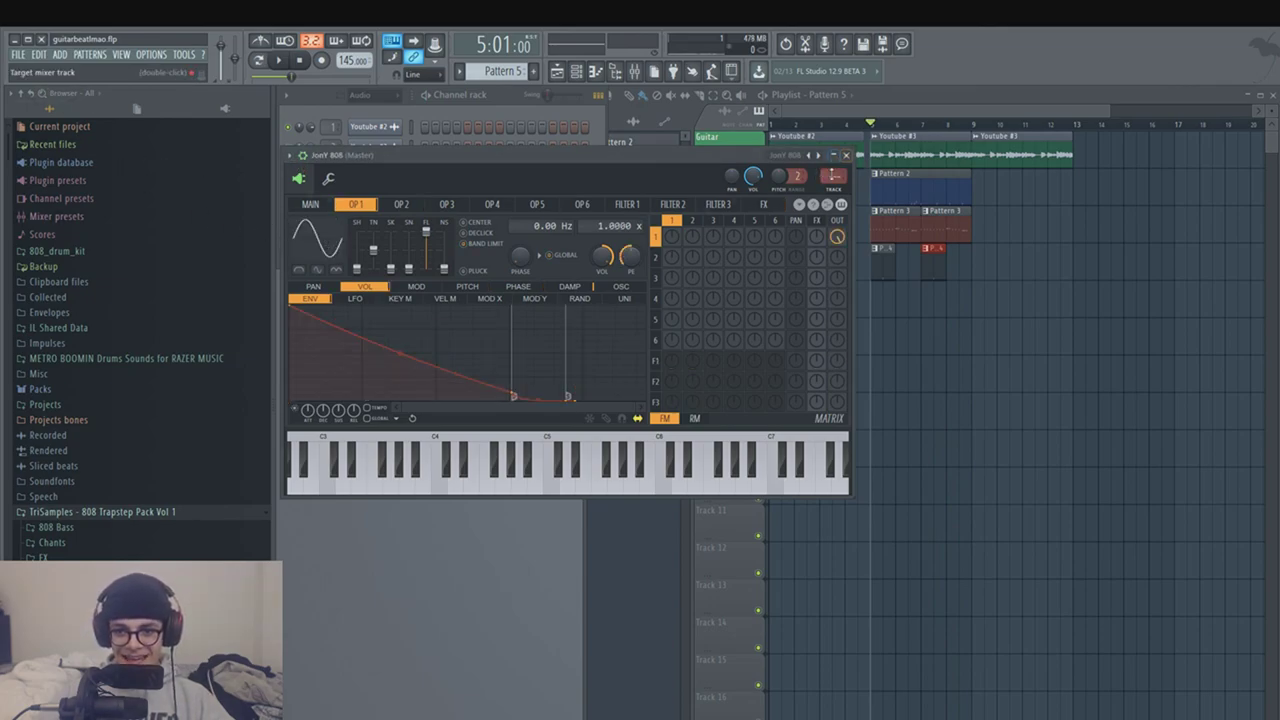
click(846, 155)
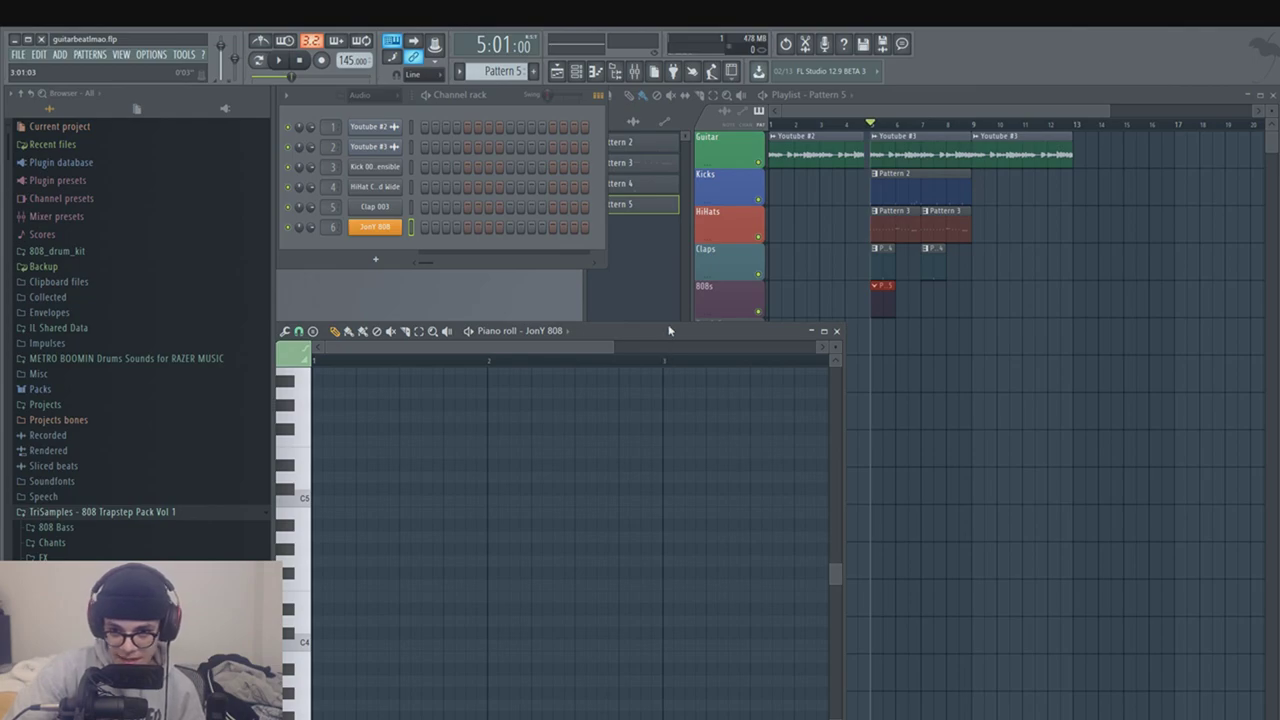
drag(669, 331, 707, 279)
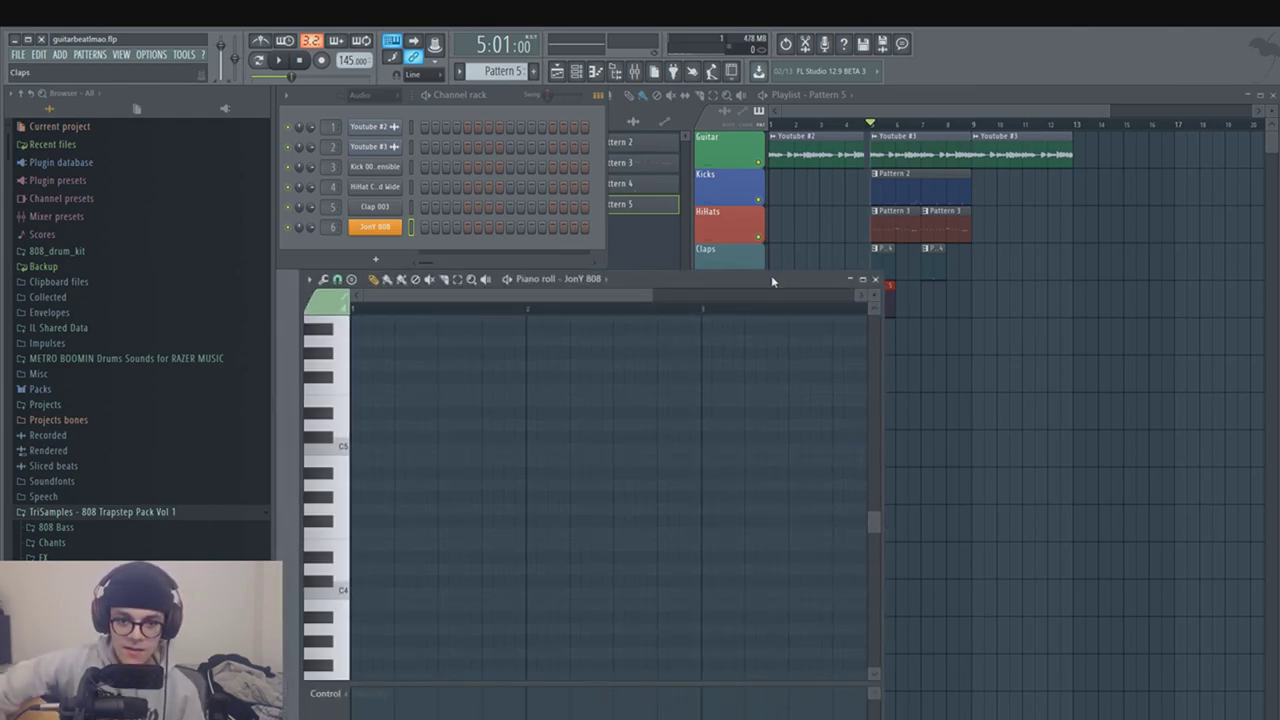
Step: Audition 808 notes to find the pitch and place a note in the D5 row at bar 1
click(320, 386)
click(325, 414)
click(337, 430)
click(320, 413)
click(335, 427)
click(321, 441)
click(340, 426)
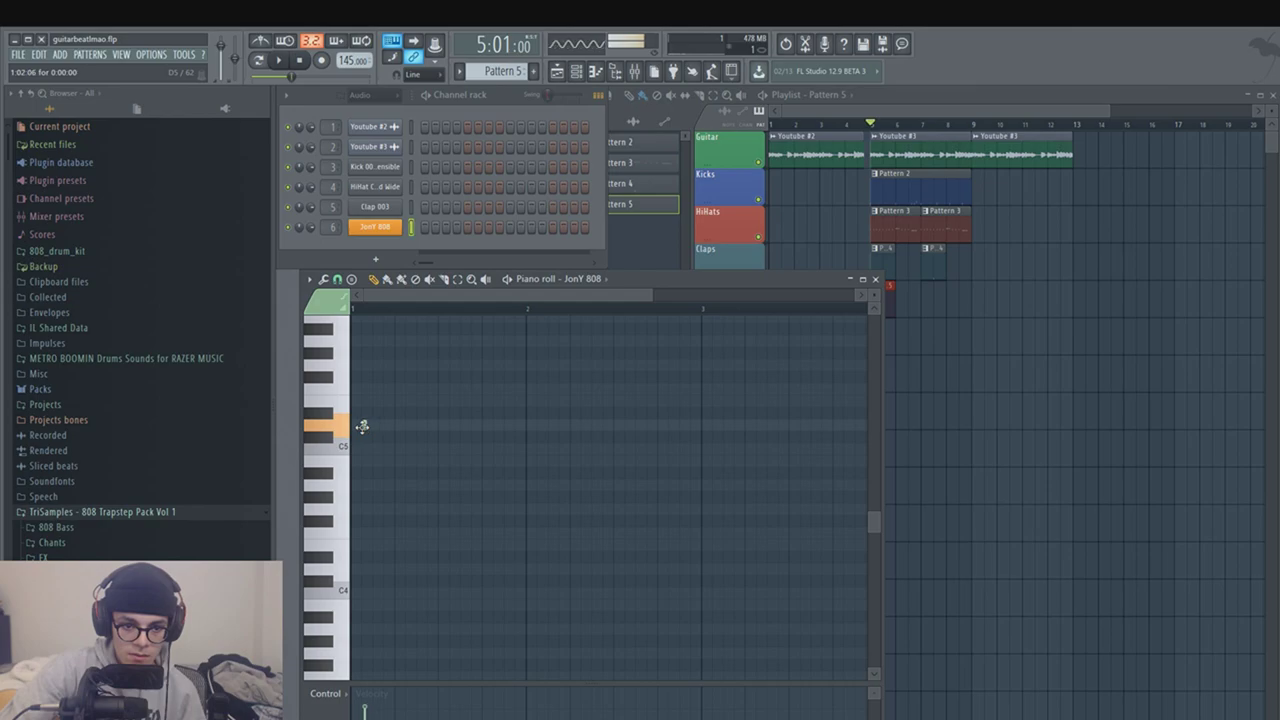
click(357, 426)
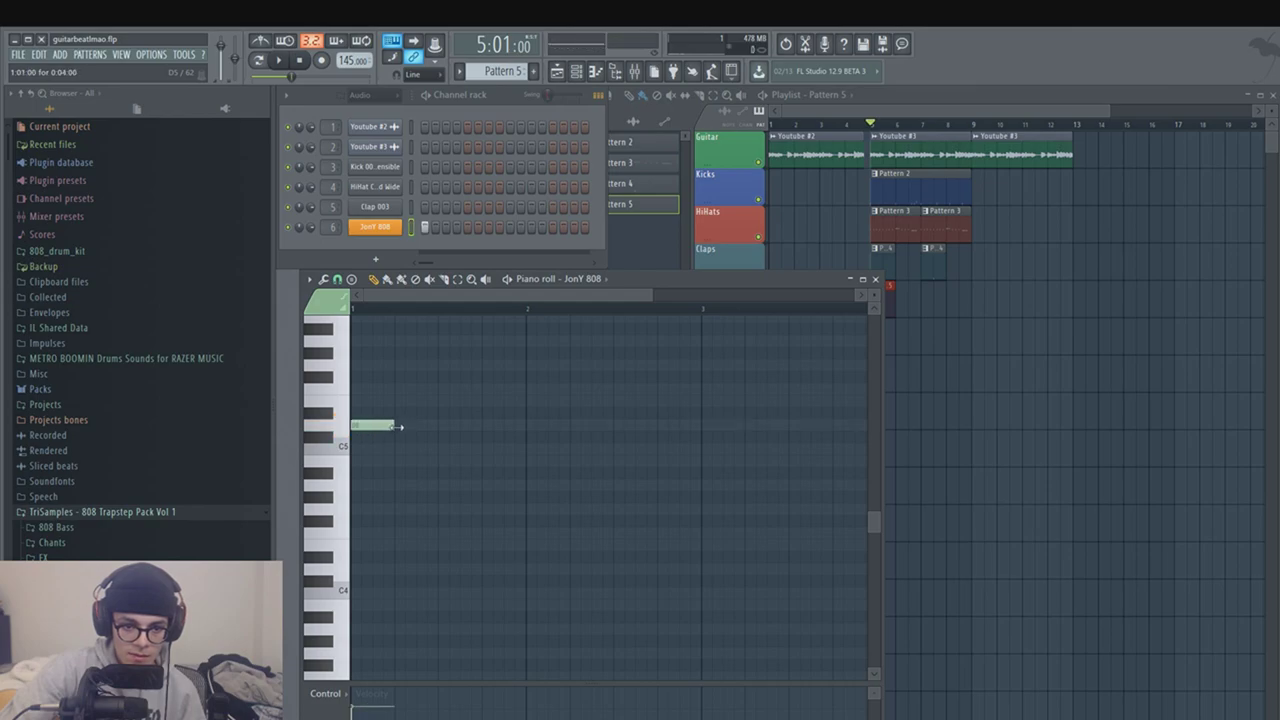
Step: Move the note down to D2, play the 808 line, and add another Pattern 5 clip
drag(398, 427, 428, 568)
key(space)
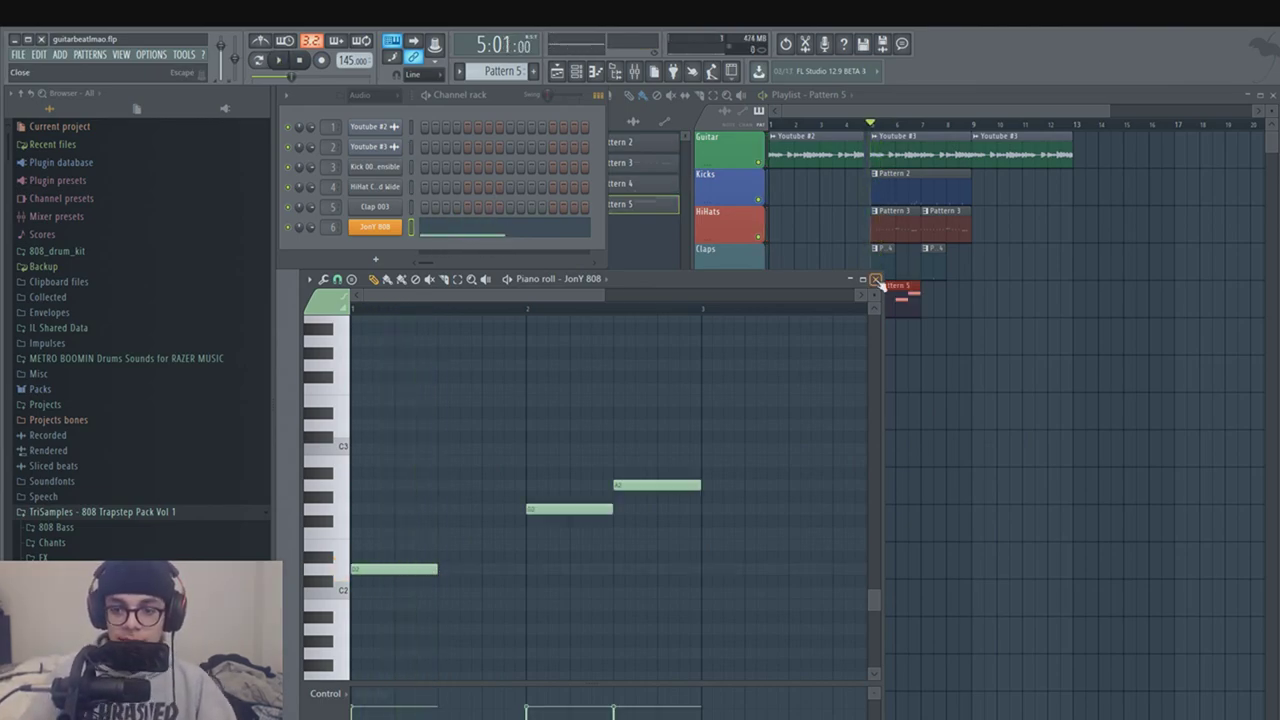
click(876, 281)
click(935, 292)
Step: Play the full arrangement with the 808s and drums repeated through bar 13
key(space)
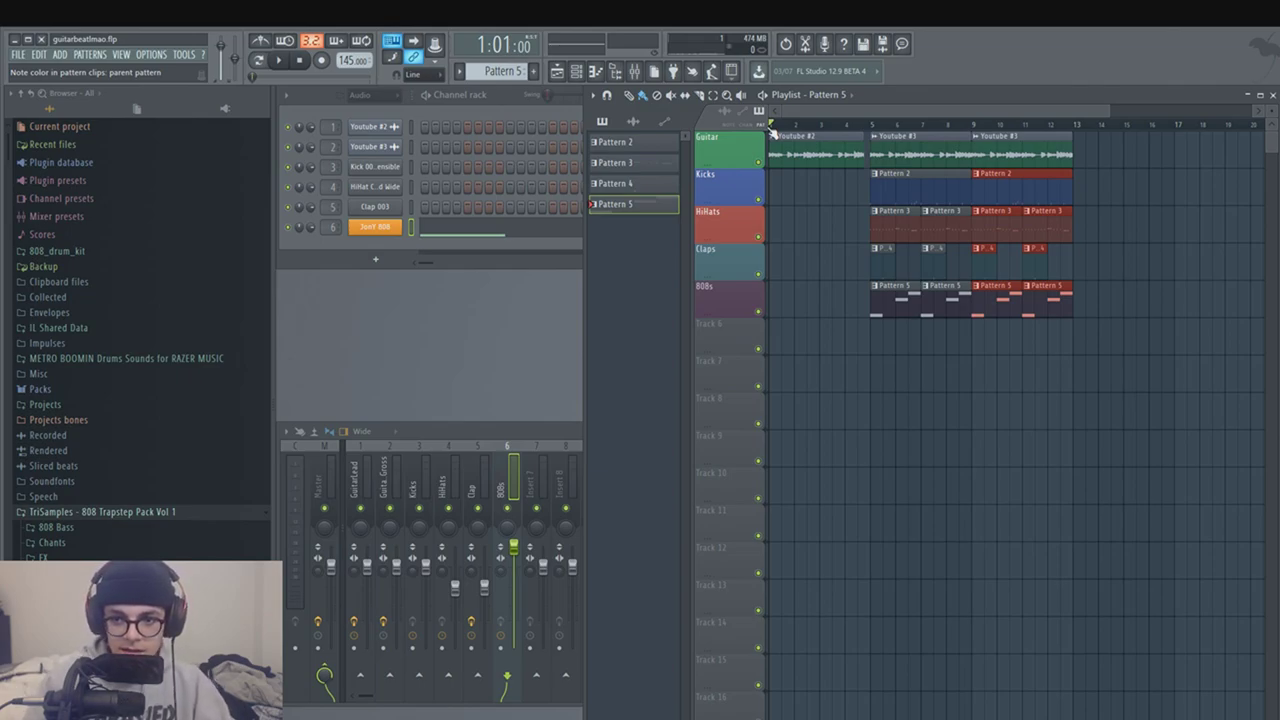
key(space)
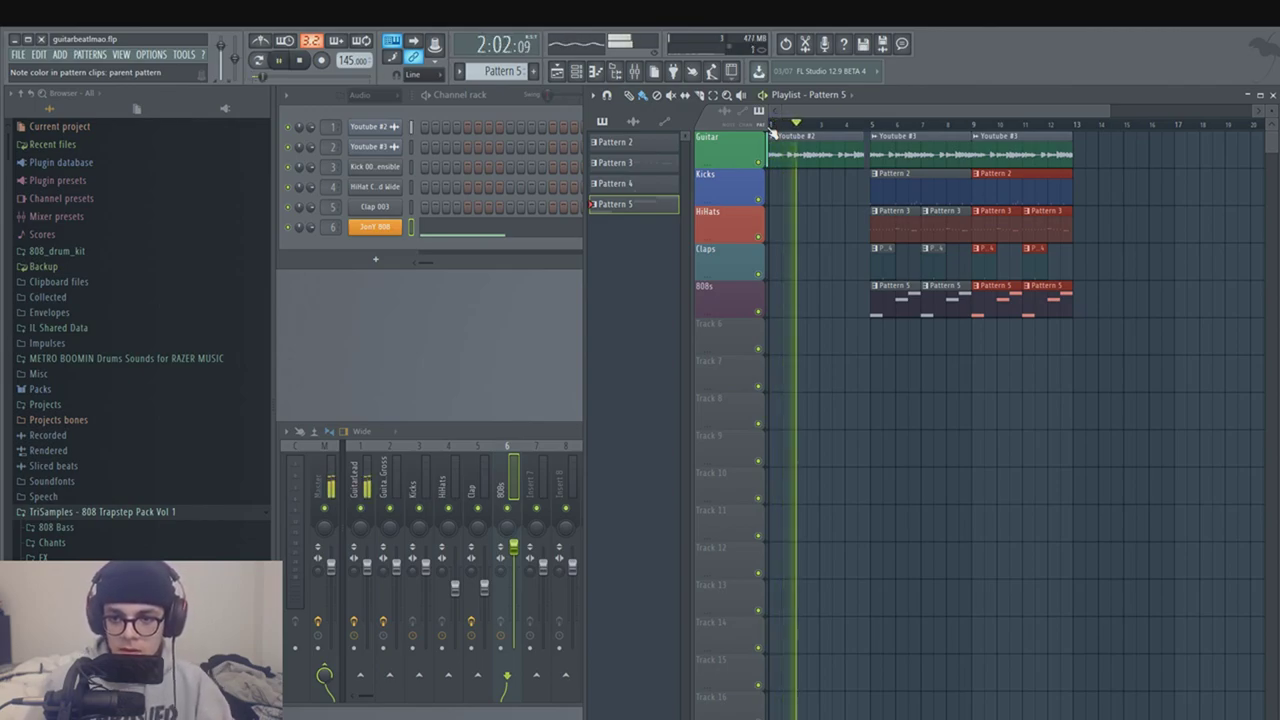